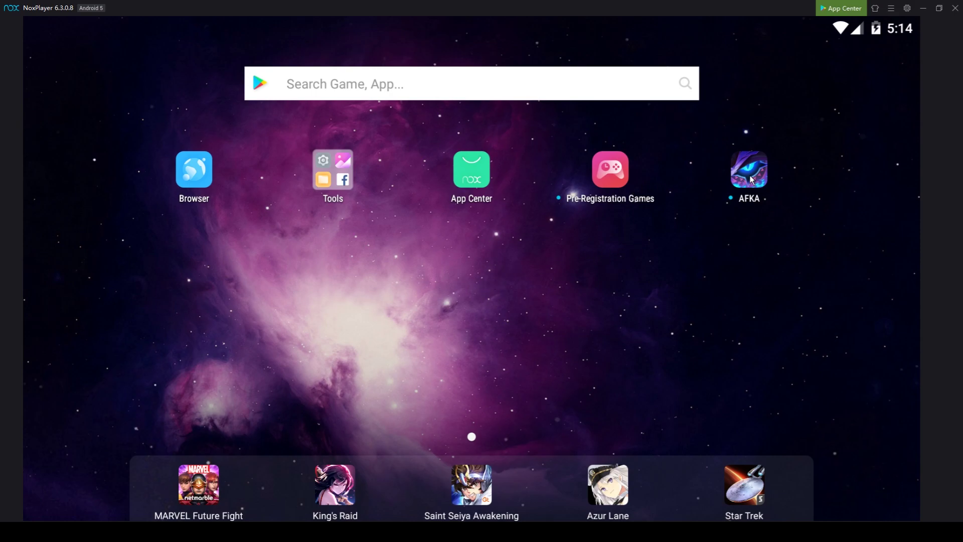
Step: Drop the AFKA game icon on Uninstall to remove it from the home screen
{"action": "left_click_drag", "start_coordinate": [750, 179], "coordinate": [63, 110]}
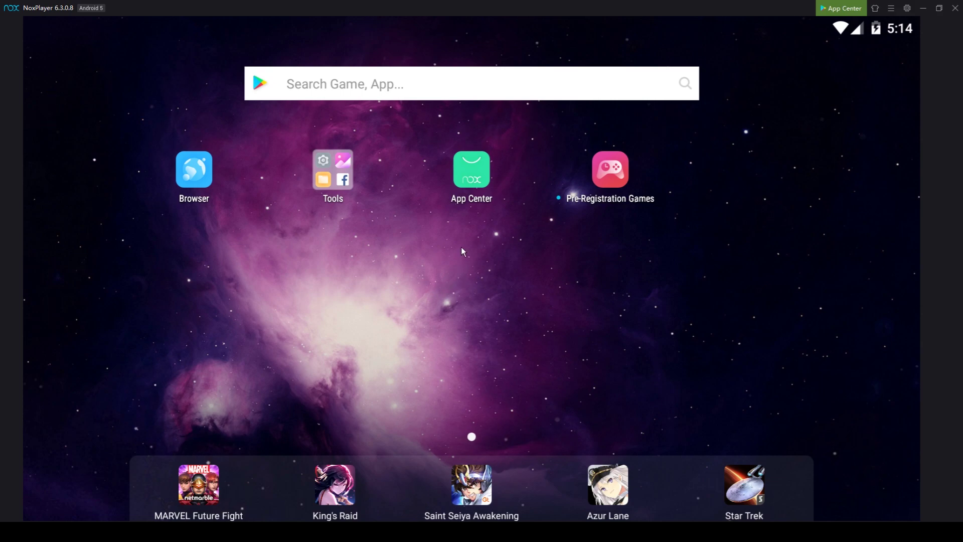
Step: Search the Play Store for 'root explorer'
{"action": "left_click", "coordinate": [449, 85]}
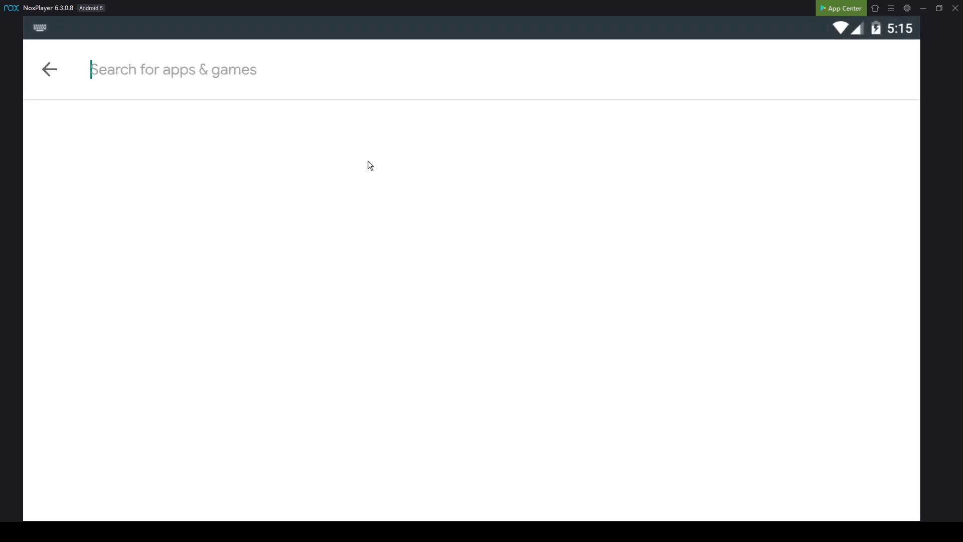
{"action": "type", "text": "root e"}
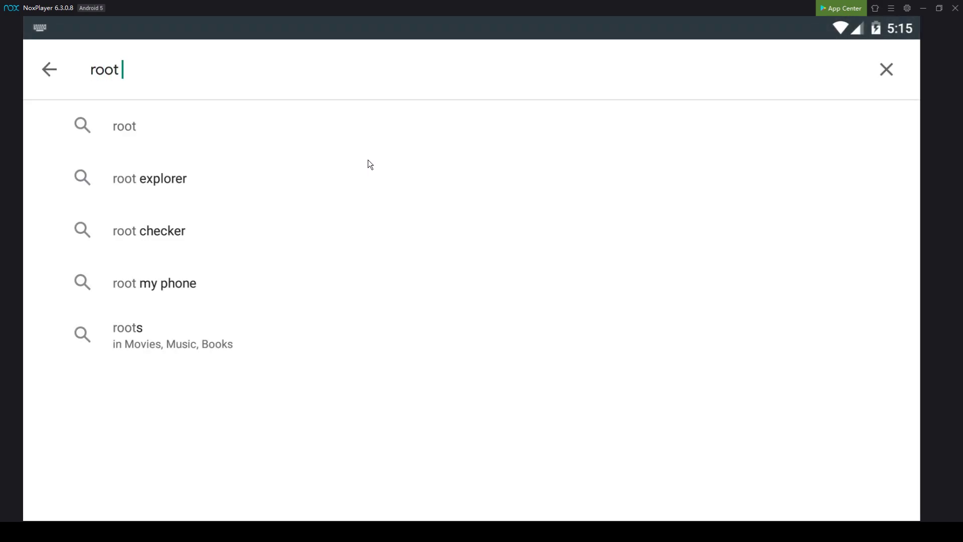
{"action": "left_click", "coordinate": [386, 121]}
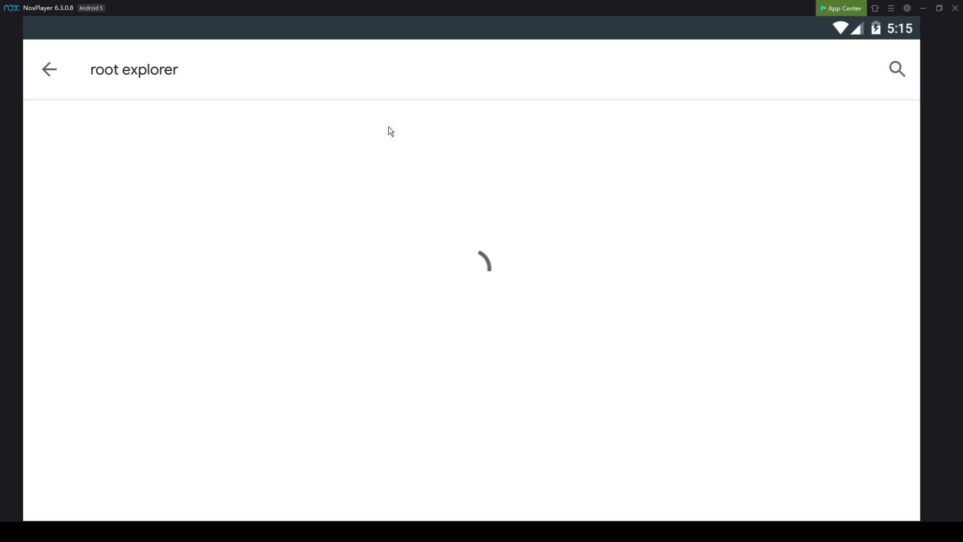
Step: Install File Explorer Root Browser, then return to the store search field
{"action": "left_click", "coordinate": [732, 271]}
{"action": "left_click", "coordinate": [765, 160]}
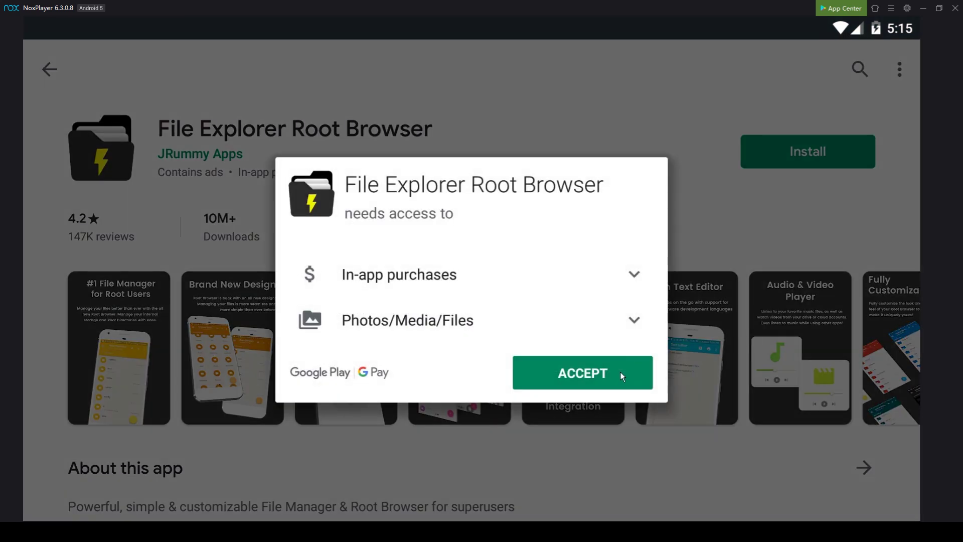
{"action": "left_click", "coordinate": [48, 78]}
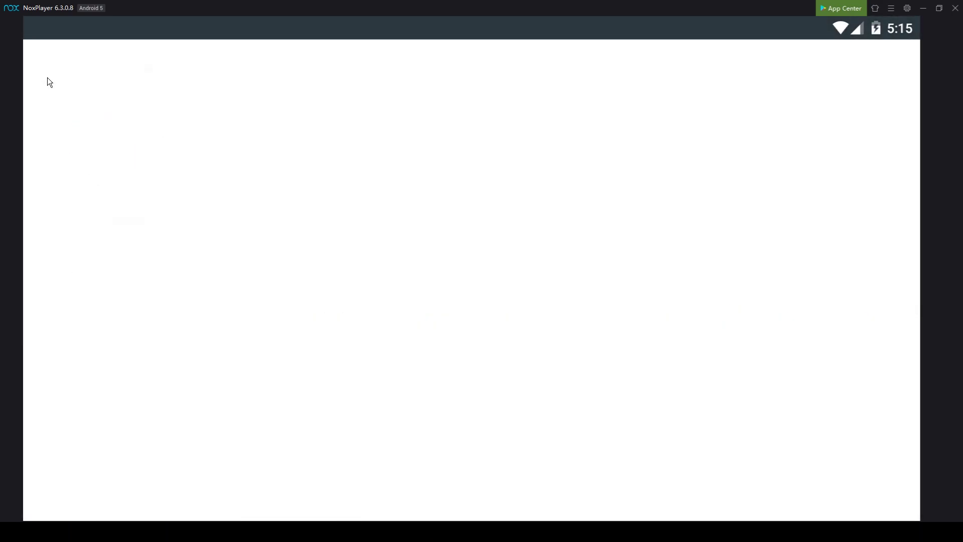
{"action": "left_click", "coordinate": [318, 89]}
Step: Search the Play Store for 'nova launcher' and install Nova Launcher, accepting its permissions
{"action": "left_click", "coordinate": [887, 71]}
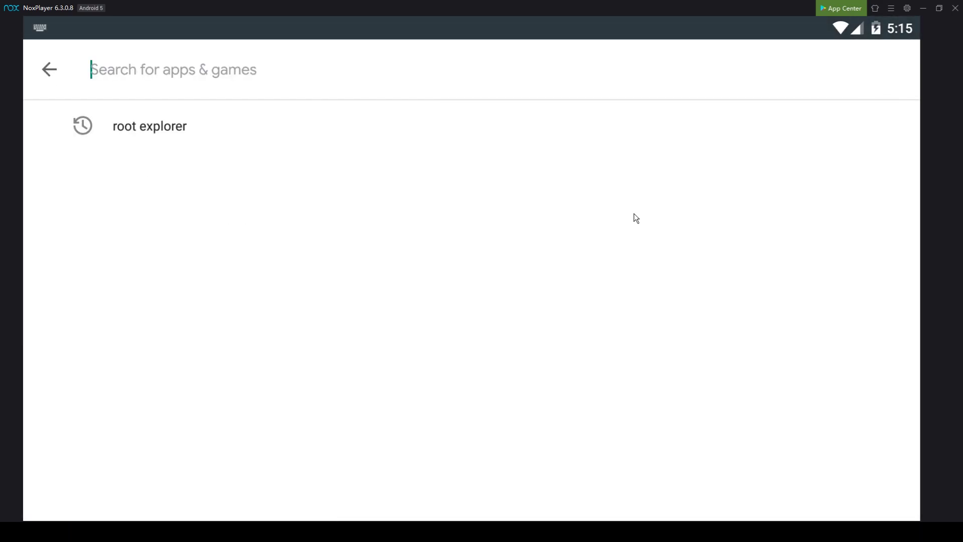
{"action": "type", "text": "nova laiunc"}
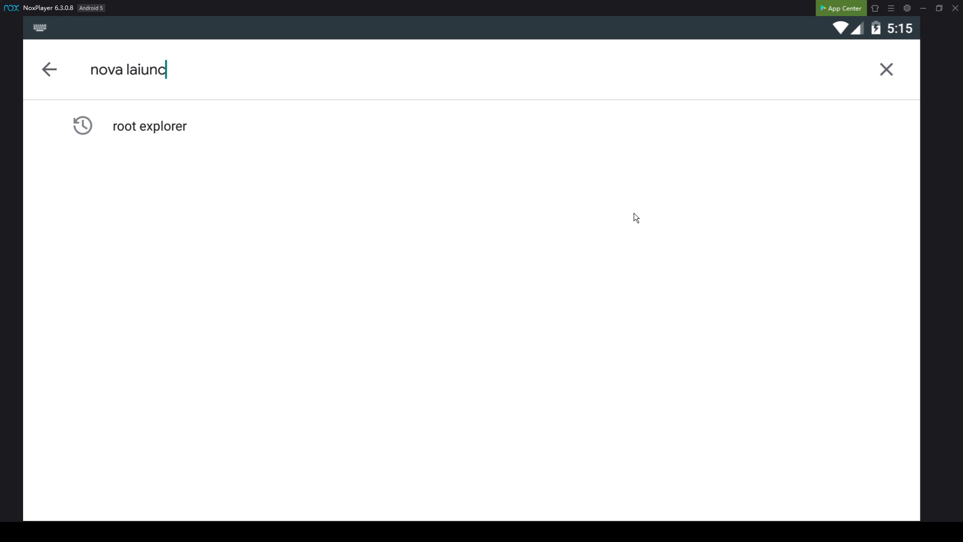
{"action": "key", "text": "BackSpace"}
{"action": "key", "text": "BackSpace"}
{"action": "key", "text": "BackSpace"}
{"action": "type", "text": "ucnher"}
{"action": "key", "text": "Return"}
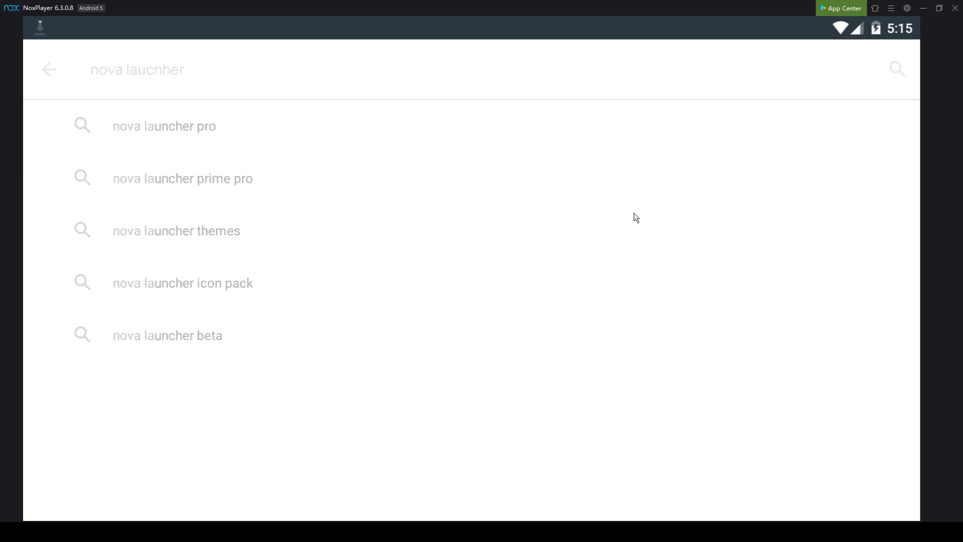
{"action": "left_click", "coordinate": [381, 205]}
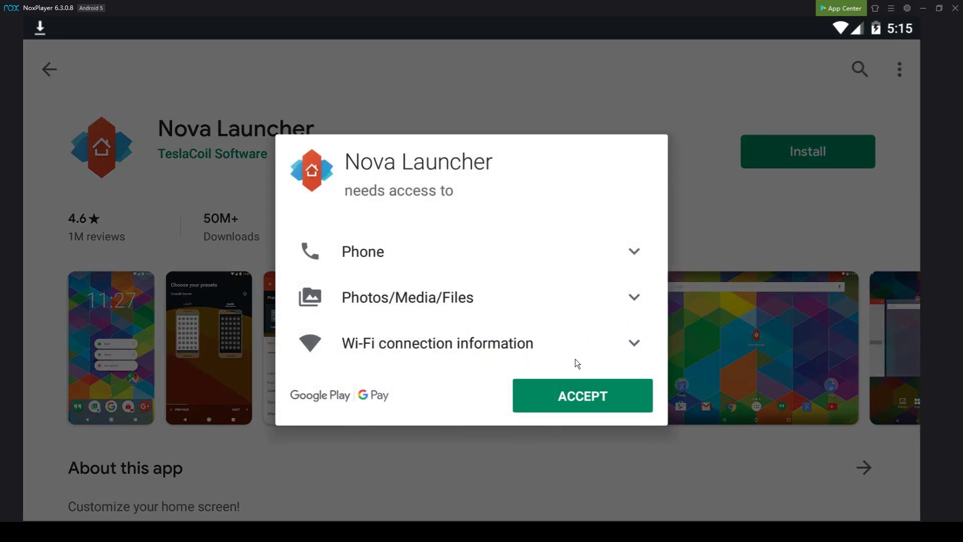
{"action": "left_click", "coordinate": [582, 392]}
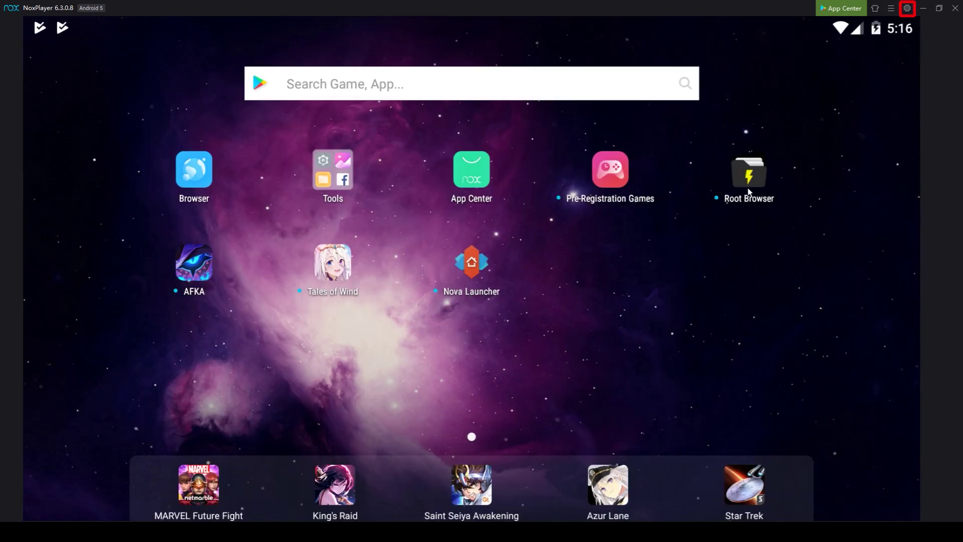
Step: Enable Root in system settings, restart, and pick Nova Launcher in the home-app chooser
{"action": "left_click", "coordinate": [906, 9]}
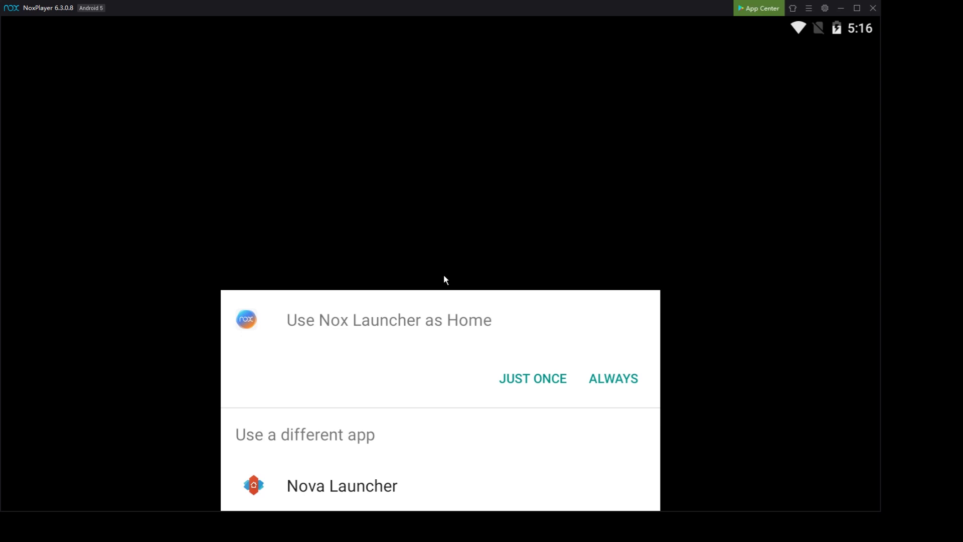
{"action": "left_click", "coordinate": [400, 495]}
Step: Always use Nova Launcher as home, finishing setup with the Dark theme and a dock-icon drawer
{"action": "left_click", "coordinate": [428, 482]}
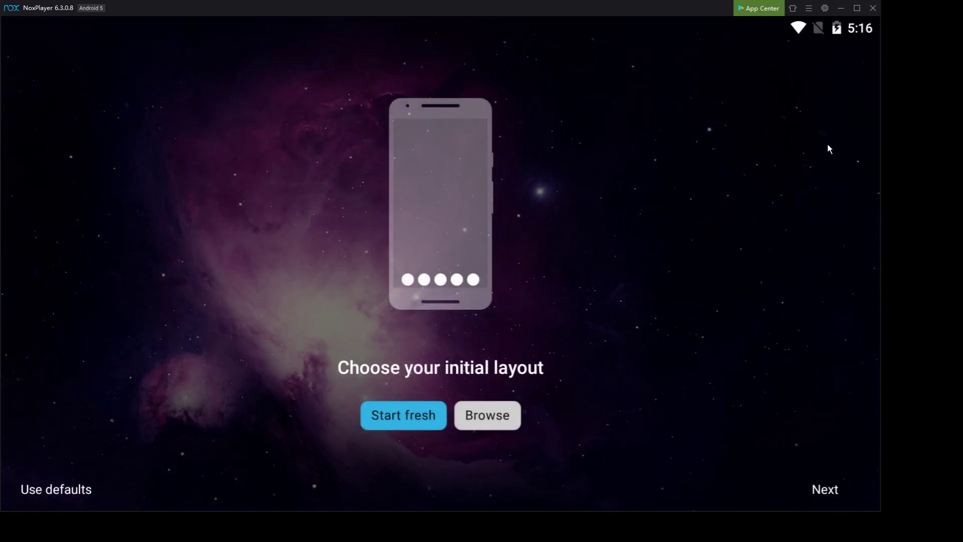
{"action": "left_click", "coordinate": [857, 8]}
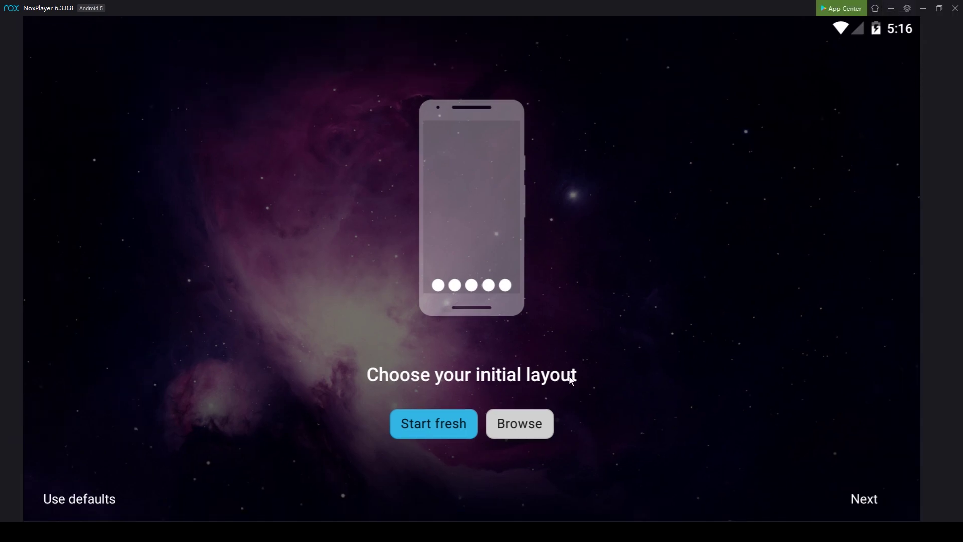
{"action": "left_click", "coordinate": [858, 500]}
{"action": "left_click", "coordinate": [471, 422]}
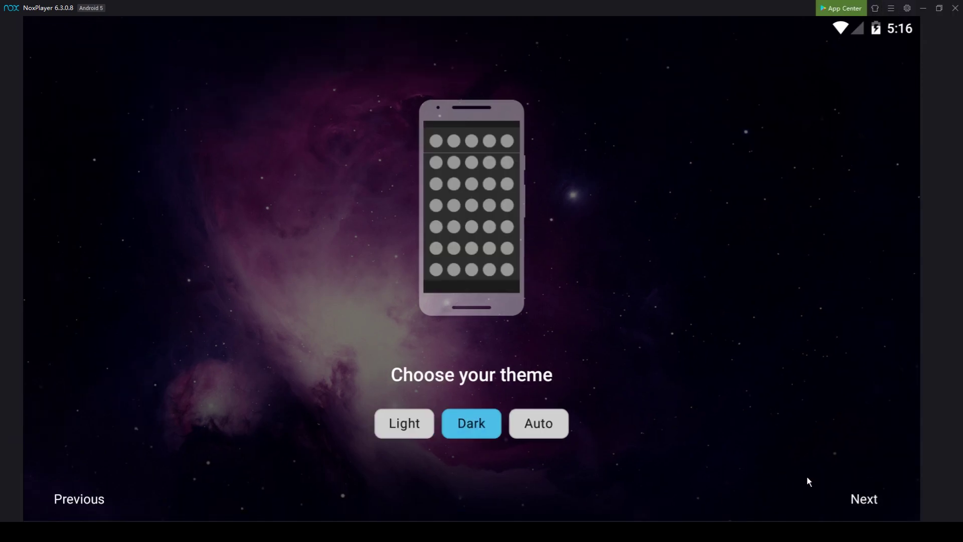
{"action": "left_click", "coordinate": [848, 501]}
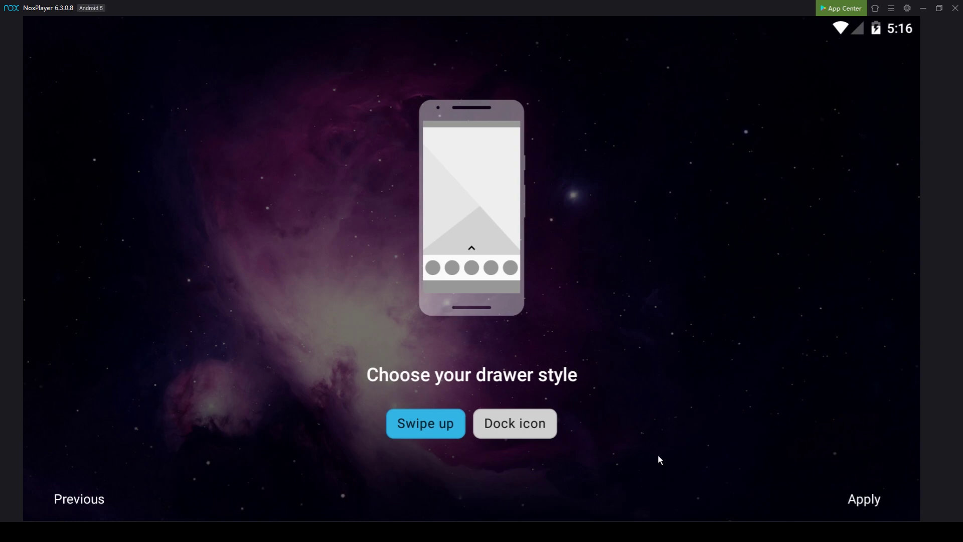
{"action": "left_click", "coordinate": [554, 427]}
{"action": "left_click", "coordinate": [860, 502]}
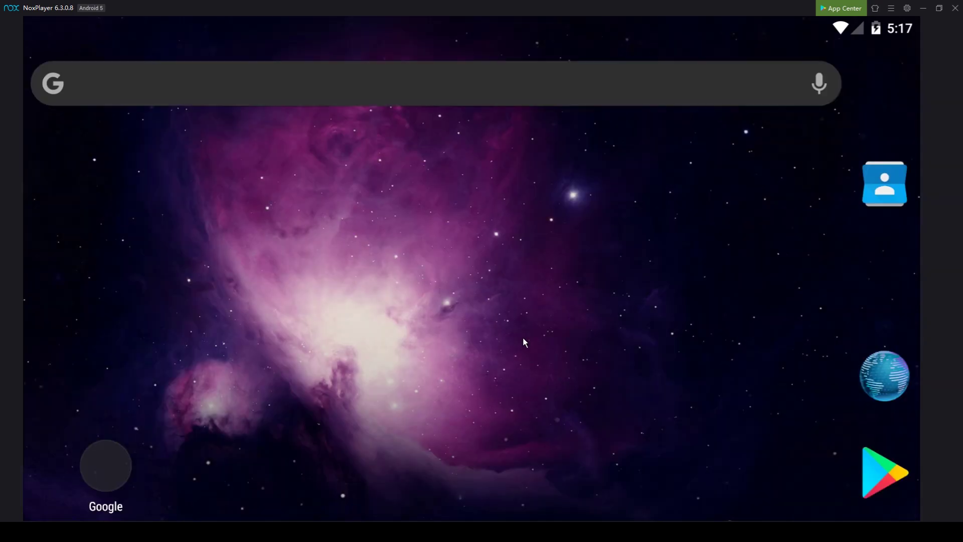
Step: Add a Nova action widget set to App drawer and open the drawer with it
{"action": "left_click", "coordinate": [469, 278]}
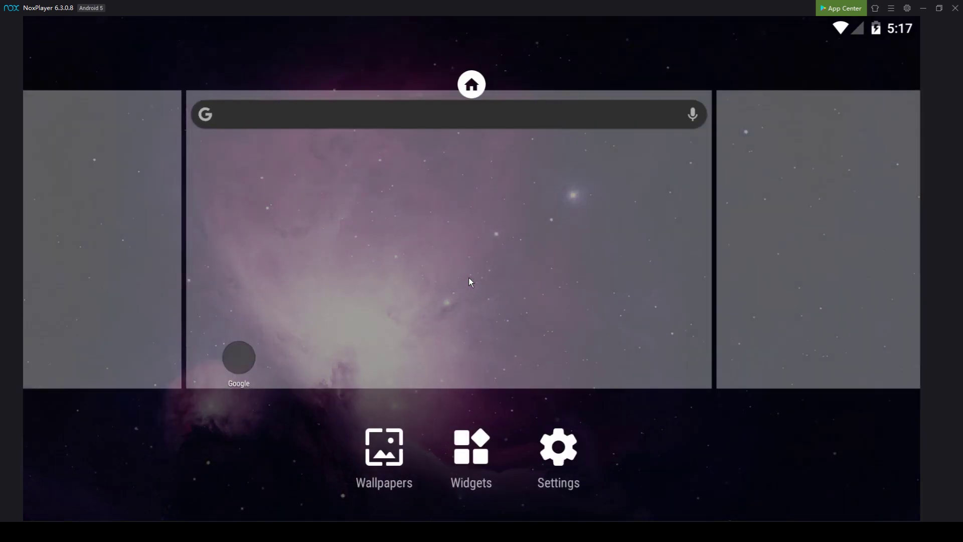
{"action": "left_click", "coordinate": [466, 415]}
{"action": "left_click", "coordinate": [469, 408]}
{"action": "left_click", "coordinate": [470, 449]}
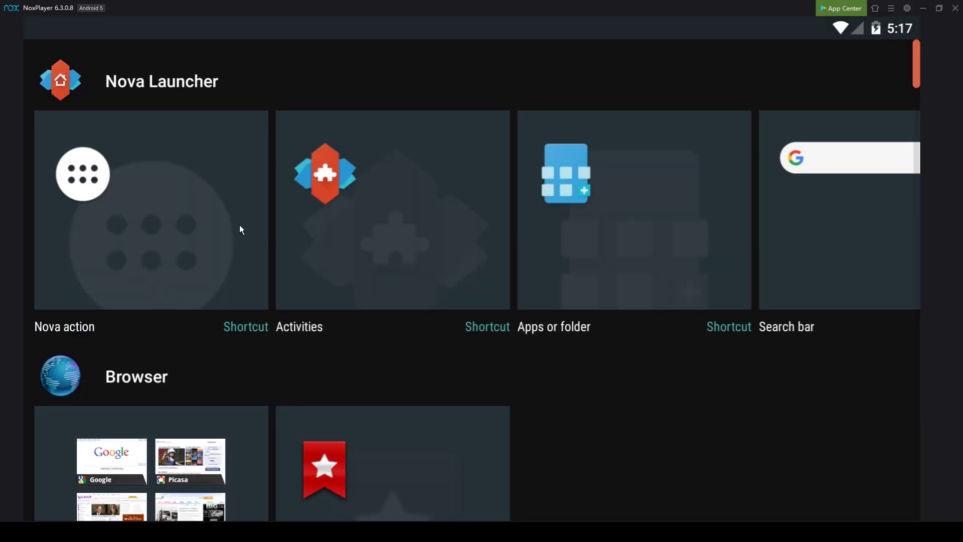
{"action": "mouse_move", "coordinate": [191, 212]}
{"action": "left_mouse_down"}
{"action": "mouse_move", "coordinate": [348, 236]}
{"action": "mouse_move", "coordinate": [549, 313]}
{"action": "left_mouse_up"}
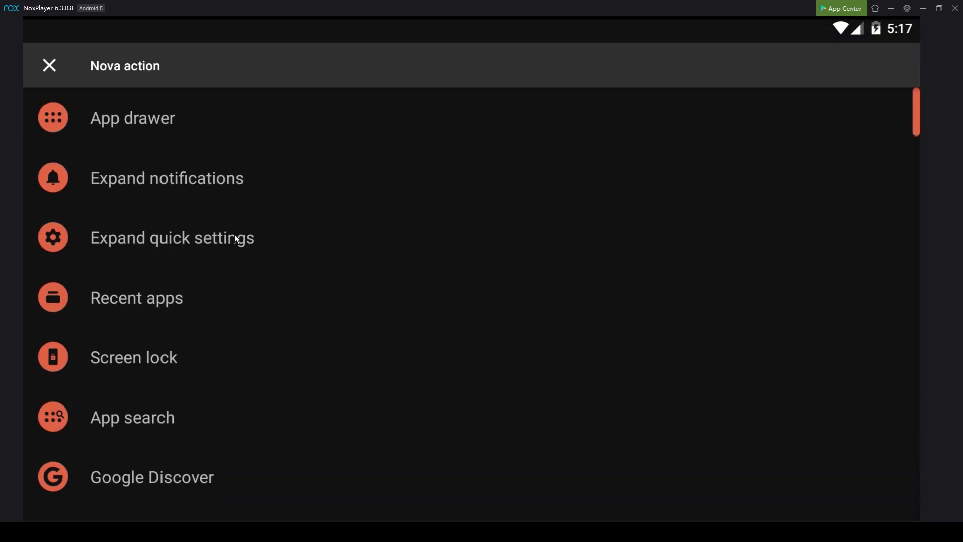
{"action": "left_click", "coordinate": [231, 118]}
{"action": "left_click", "coordinate": [442, 271]}
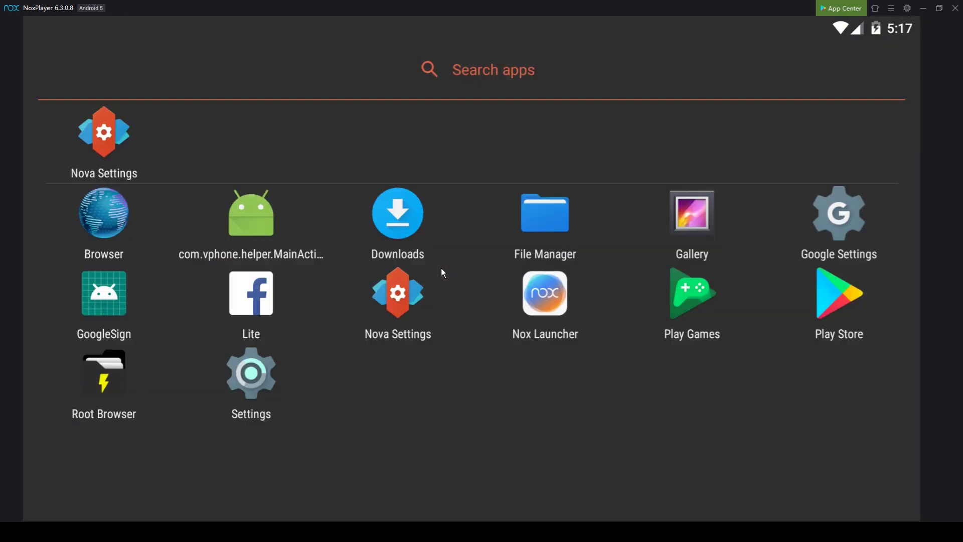
Step: Launch Root Browser, allow superuser access forever, and scroll the Root Directory listing
{"action": "left_click", "coordinate": [117, 394]}
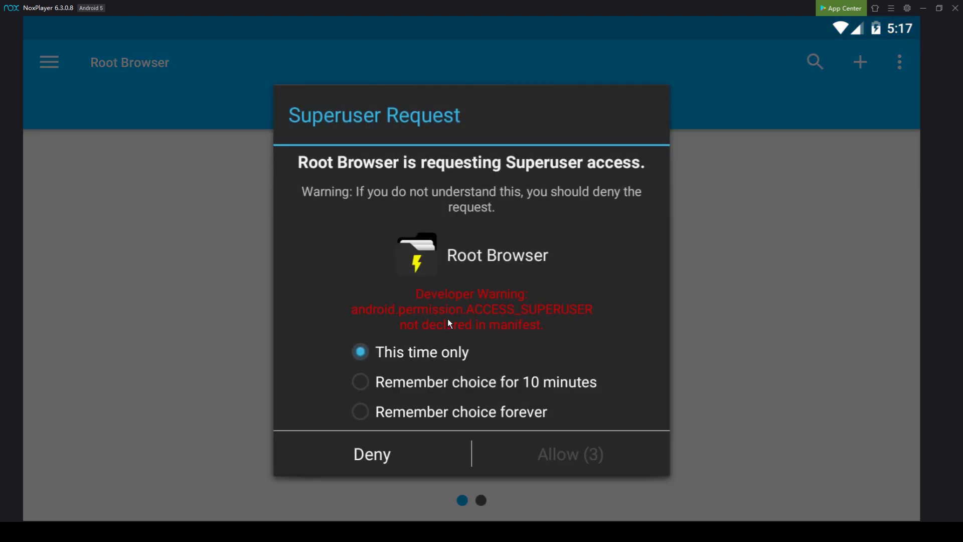
{"action": "left_click", "coordinate": [440, 421]}
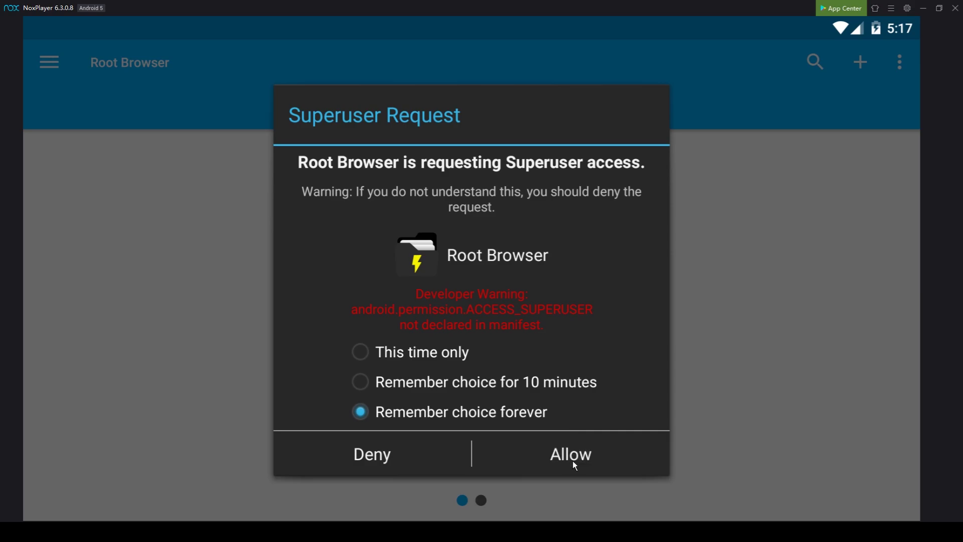
{"action": "left_click", "coordinate": [575, 466]}
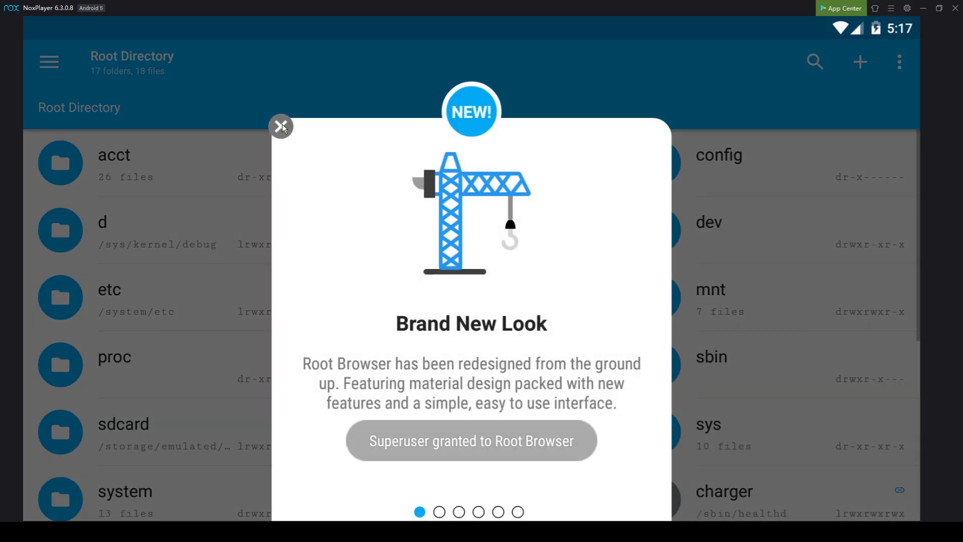
{"action": "left_click", "coordinate": [213, 173]}
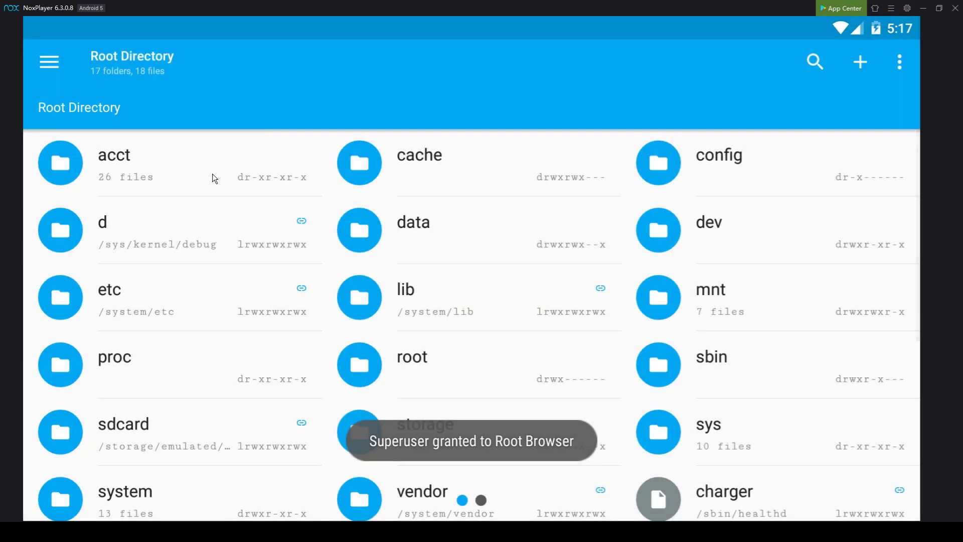
{"action": "scroll", "coordinate": [468, 374], "scroll_direction": "down", "scroll_amount": 3}
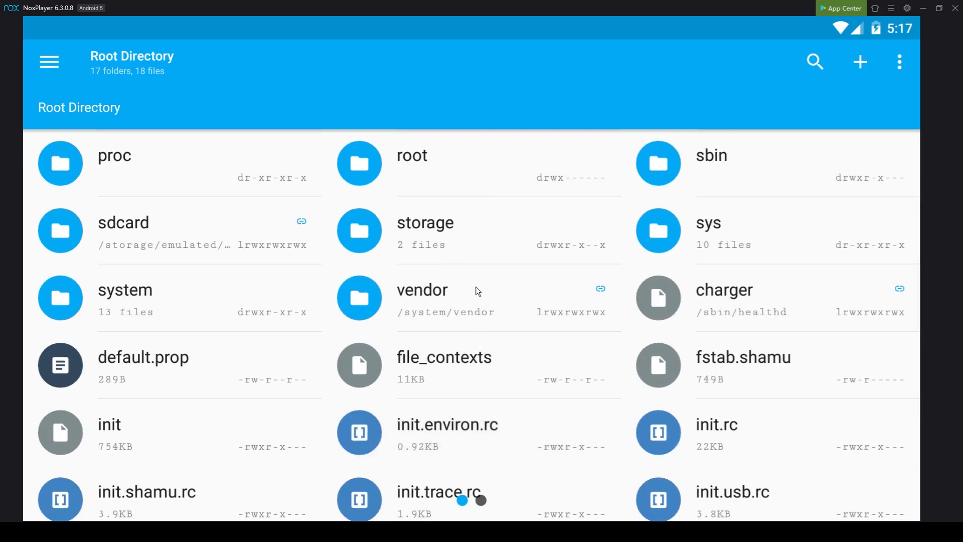
Step: Open the /system/app/Launcher folder in Root Browser
{"action": "left_click", "coordinate": [226, 307]}
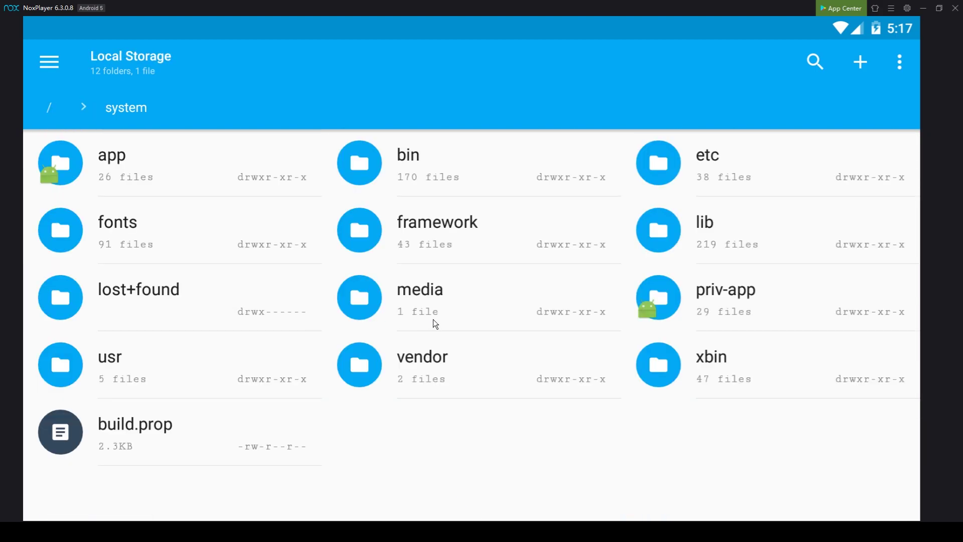
{"action": "left_click", "coordinate": [221, 172]}
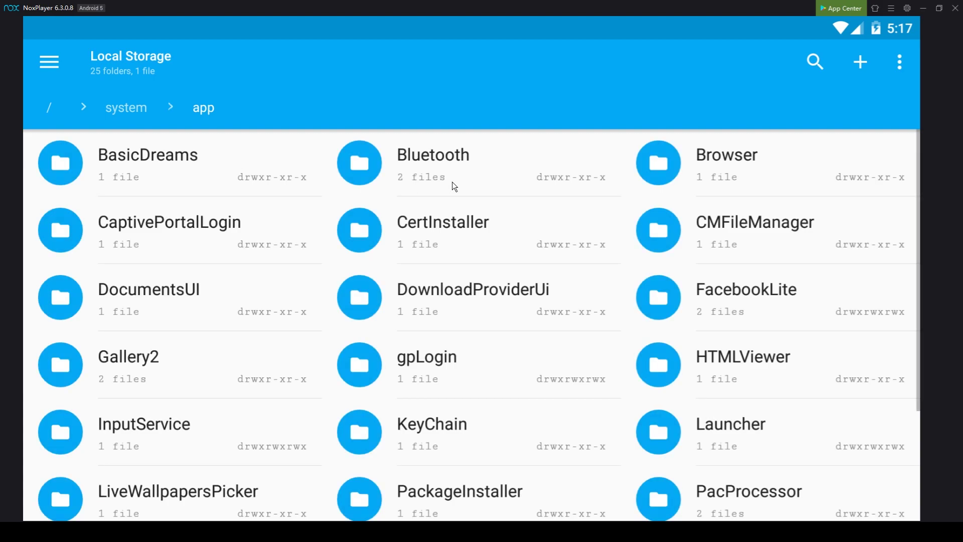
{"action": "scroll", "coordinate": [452, 186], "scroll_direction": "down", "scroll_amount": 4}
{"action": "left_click", "coordinate": [728, 217]}
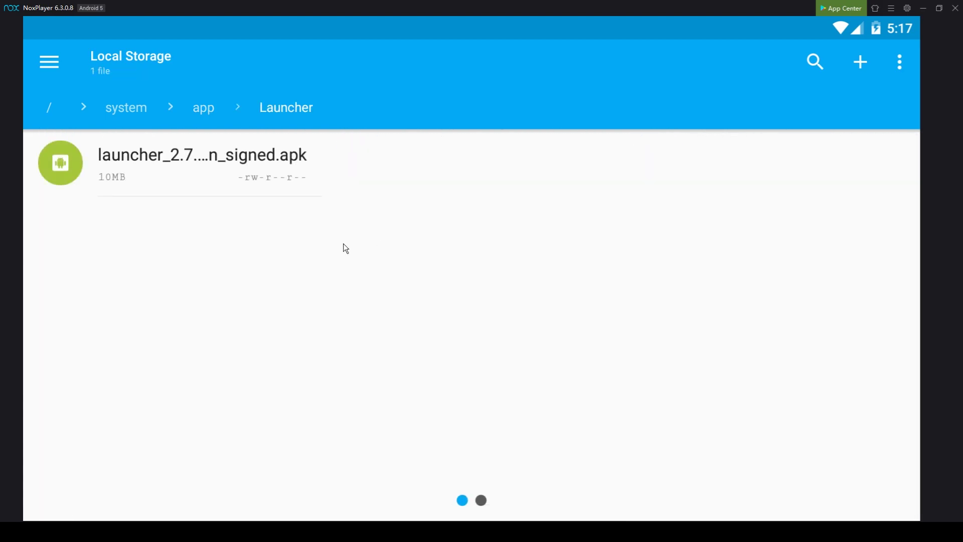
Step: Select launcher_2.7.4_en_signed.apk and view its permissions in Properties
{"action": "left_click", "coordinate": [154, 165]}
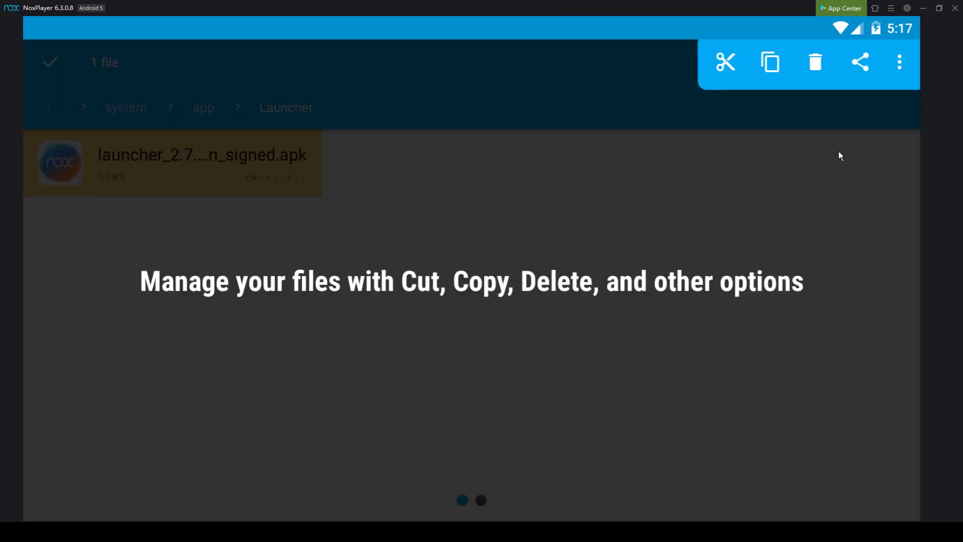
{"action": "left_click", "coordinate": [881, 109]}
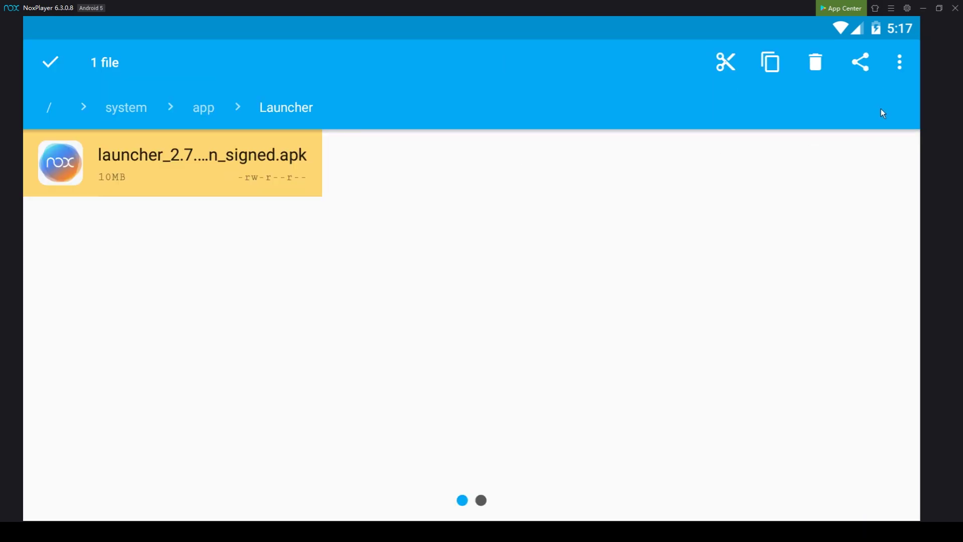
{"action": "left_click", "coordinate": [900, 62]}
{"action": "left_click", "coordinate": [459, 314]}
{"action": "left_click", "coordinate": [554, 180]}
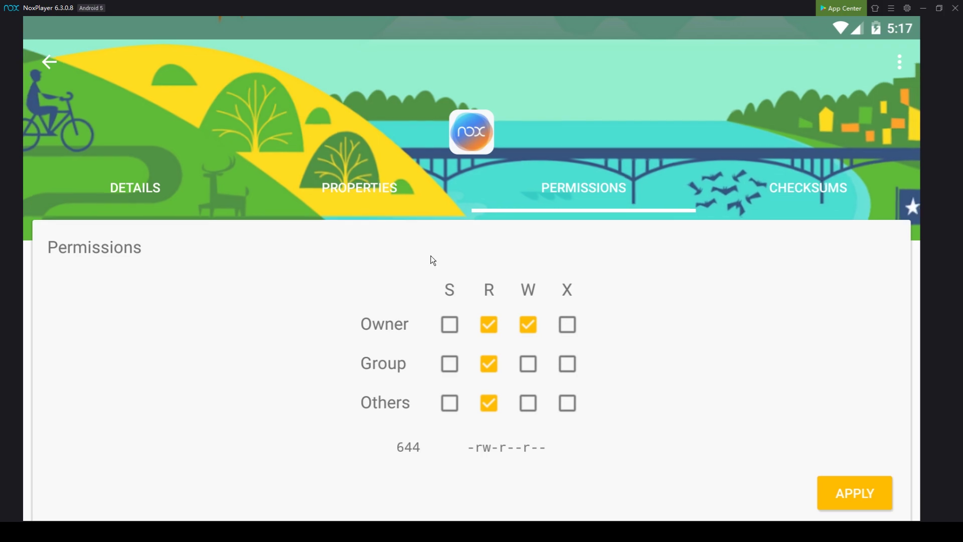
Step: Delete launcher_2.7.4_en_signed.apk from the Launcher folder
{"action": "left_click", "coordinate": [55, 67]}
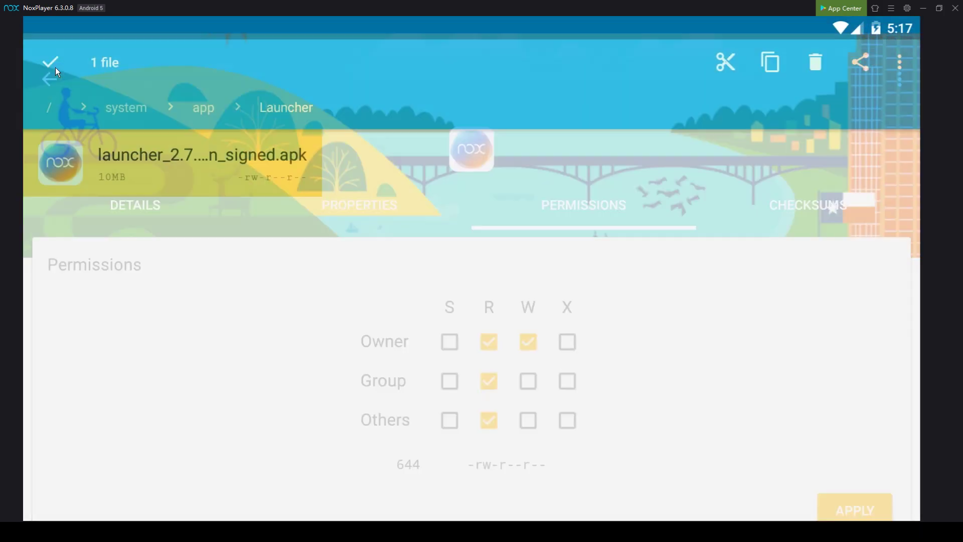
{"action": "left_click", "coordinate": [816, 62]}
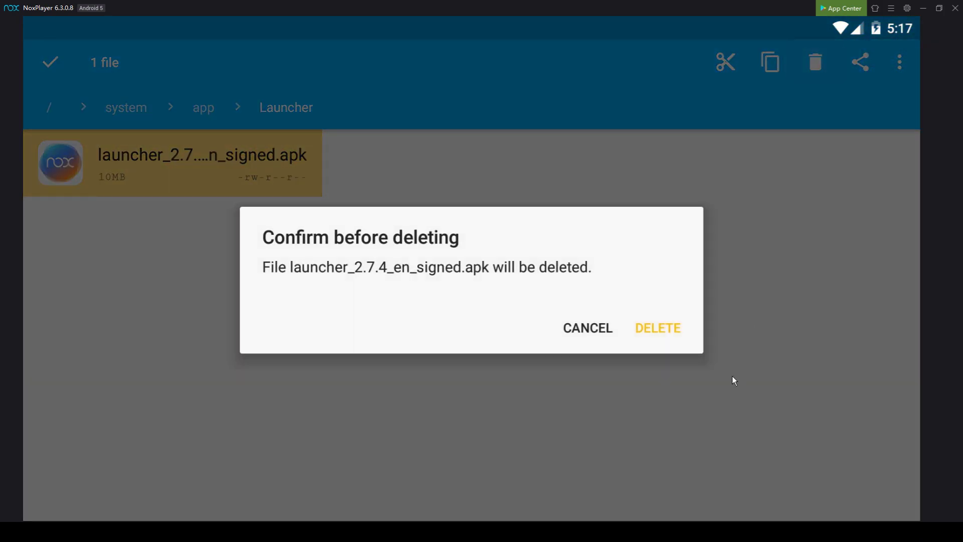
{"action": "left_click", "coordinate": [651, 328]}
Step: Open the /data/app/com.teslacoilsw.launcher-1 folder from the Root Directory
{"action": "left_click", "coordinate": [53, 65]}
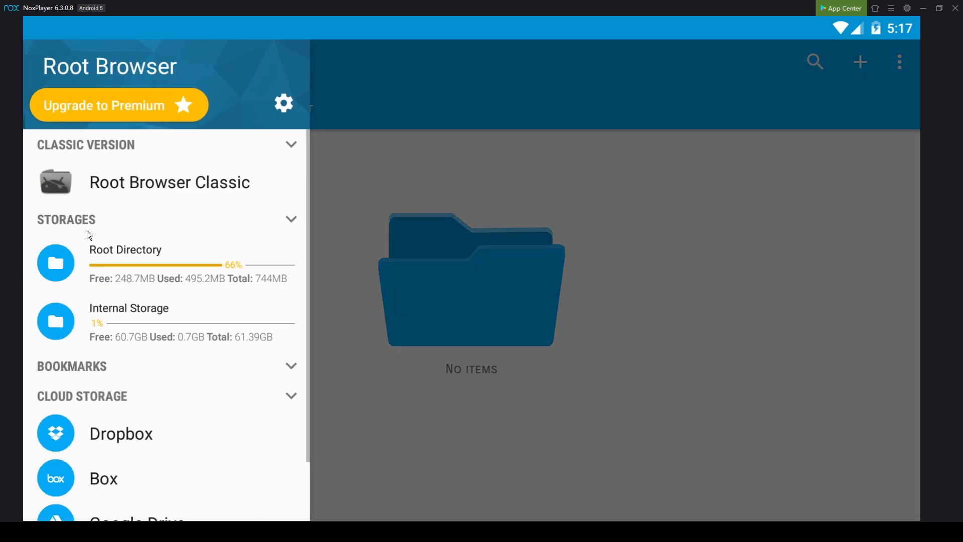
{"action": "left_click", "coordinate": [161, 269]}
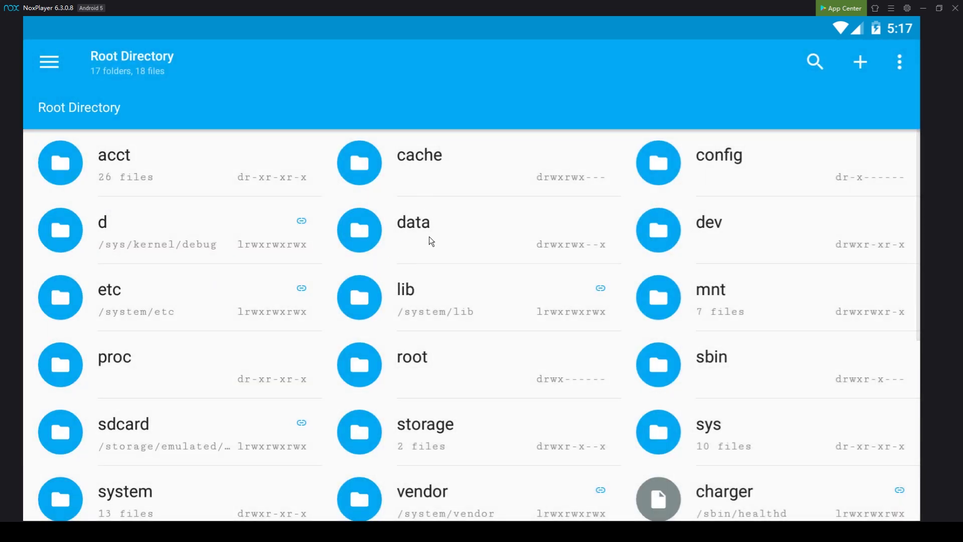
{"action": "left_click", "coordinate": [429, 237]}
{"action": "left_click", "coordinate": [429, 153]}
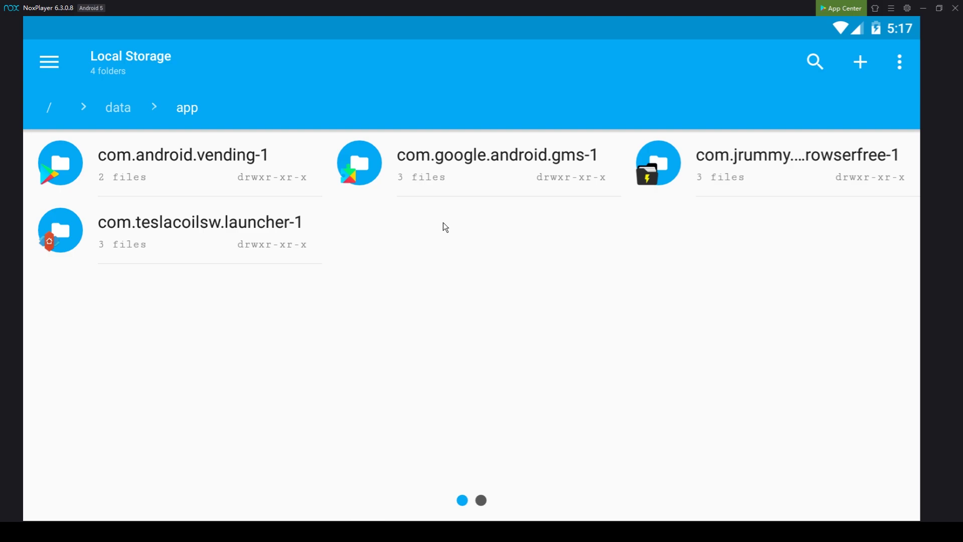
{"action": "left_click", "coordinate": [198, 231]}
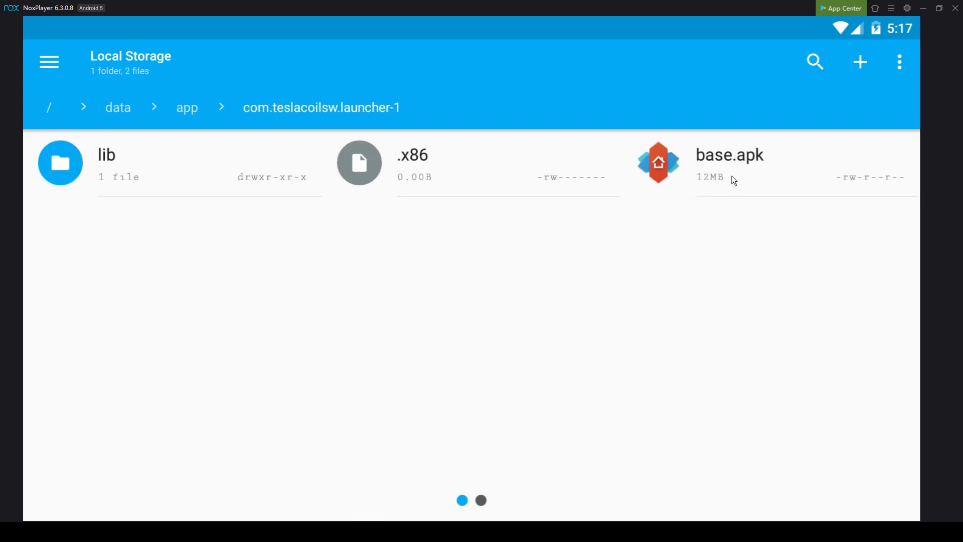
Step: Copy base.apk and go back to the Root Directory listing
{"action": "left_click", "coordinate": [732, 177]}
{"action": "left_click", "coordinate": [771, 61]}
{"action": "left_click", "coordinate": [253, 246]}
{"action": "left_click", "coordinate": [40, 62]}
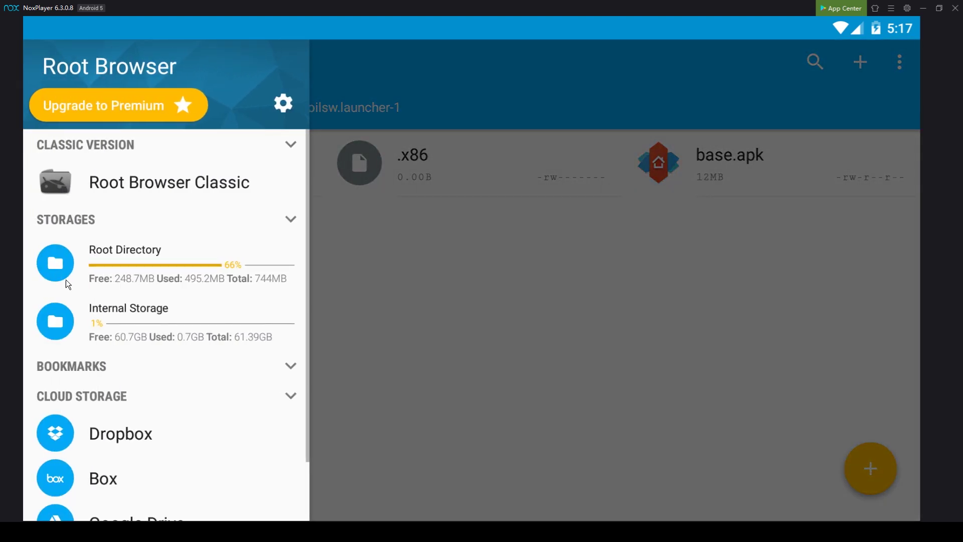
{"action": "left_click", "coordinate": [157, 263]}
{"action": "left_click_drag", "start_coordinate": [466, 428], "coordinate": [483, 205]}
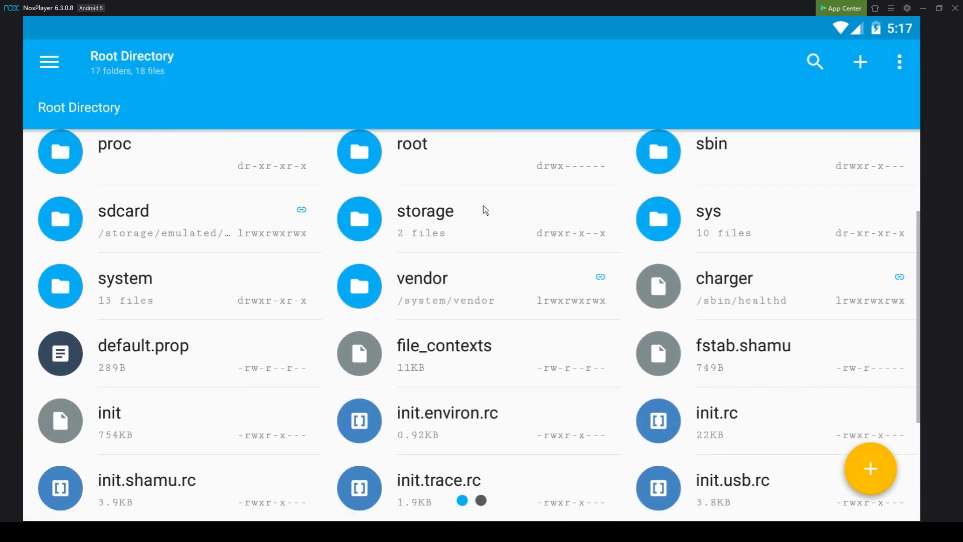
Step: Paste base.apk into the empty /system/app/Launcher folder
{"action": "left_click", "coordinate": [177, 266]}
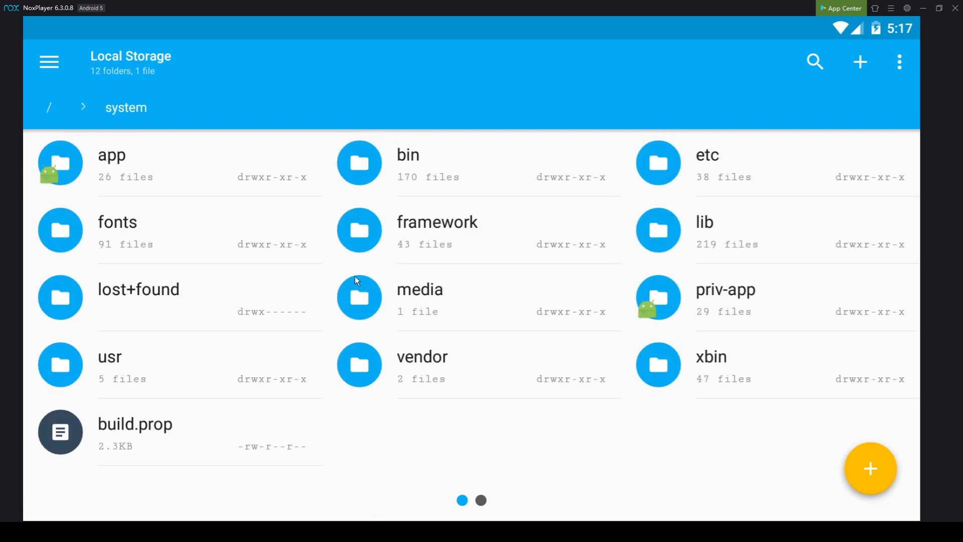
{"action": "left_click", "coordinate": [176, 161]}
{"action": "scroll", "coordinate": [704, 260], "scroll_direction": "down", "scroll_amount": 2}
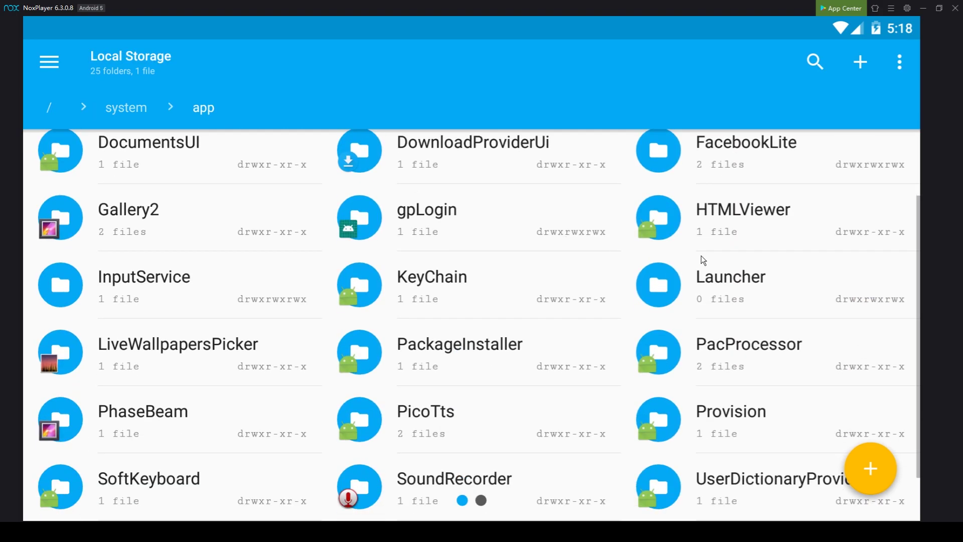
{"action": "left_click", "coordinate": [778, 291]}
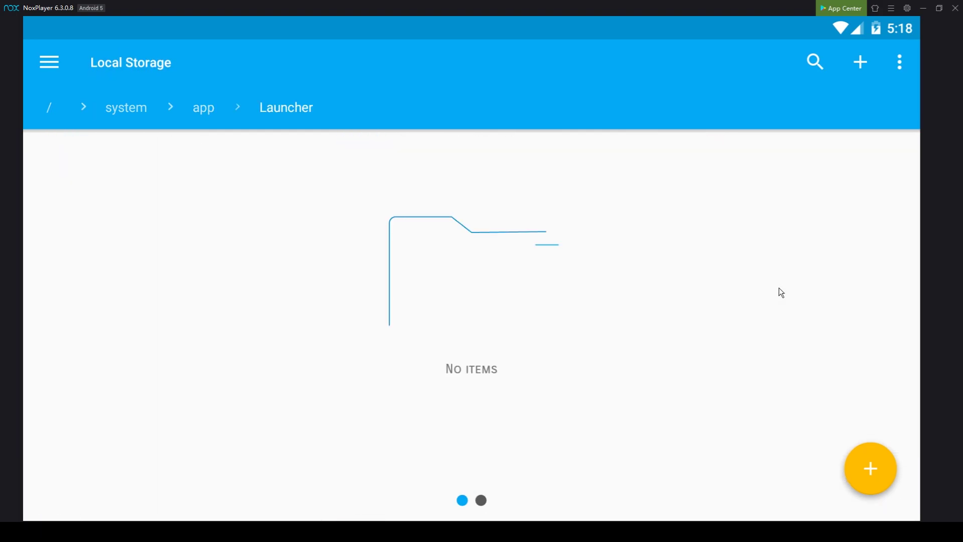
{"action": "left_click", "coordinate": [873, 469]}
{"action": "left_click", "coordinate": [869, 345]}
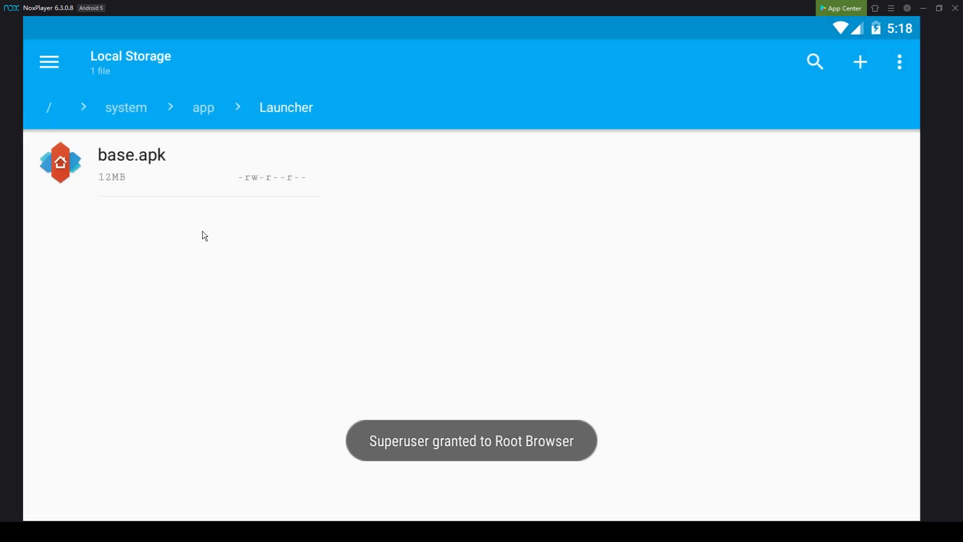
Step: Apply 644 (rw-r--r--) permissions to base.apk through its Properties
{"action": "left_click", "coordinate": [201, 172]}
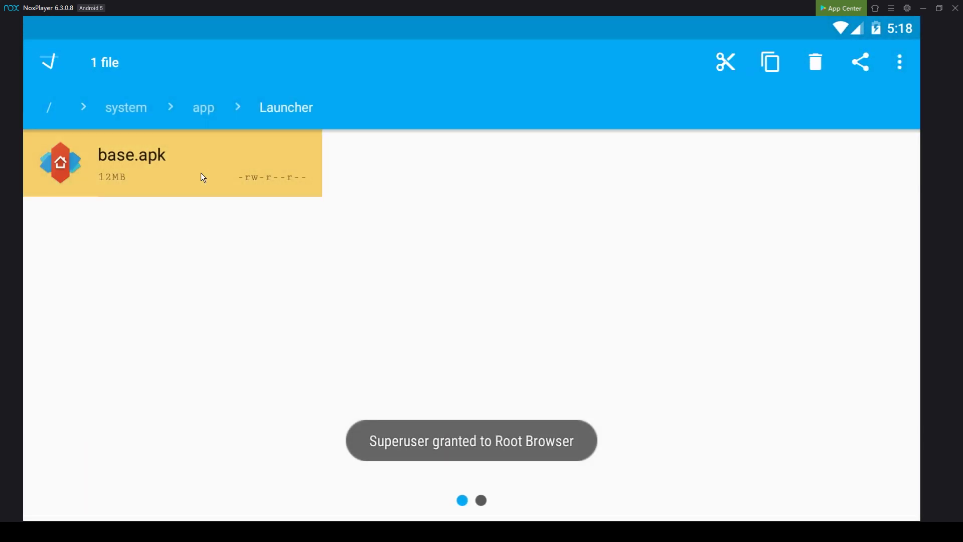
{"action": "left_click", "coordinate": [899, 61]}
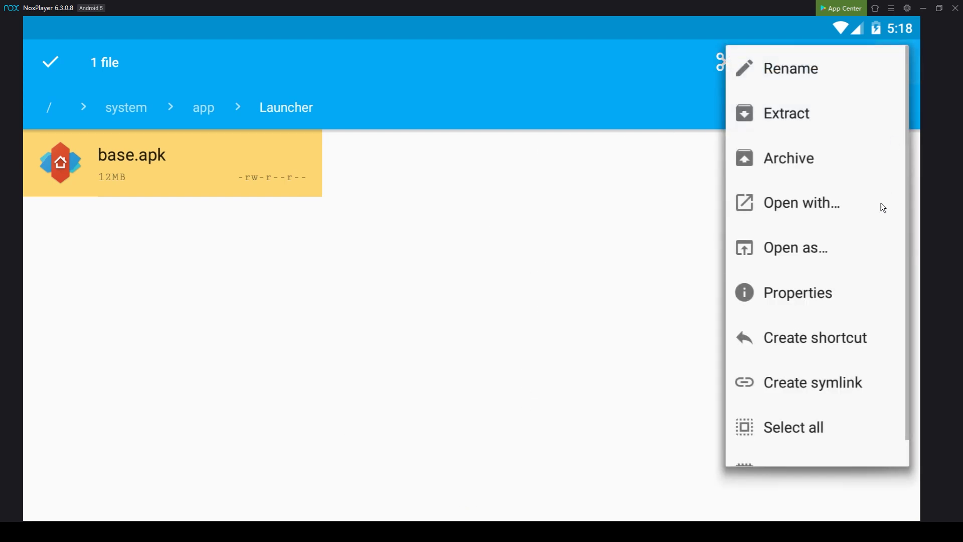
{"action": "left_click", "coordinate": [778, 298]}
{"action": "left_click", "coordinate": [475, 203]}
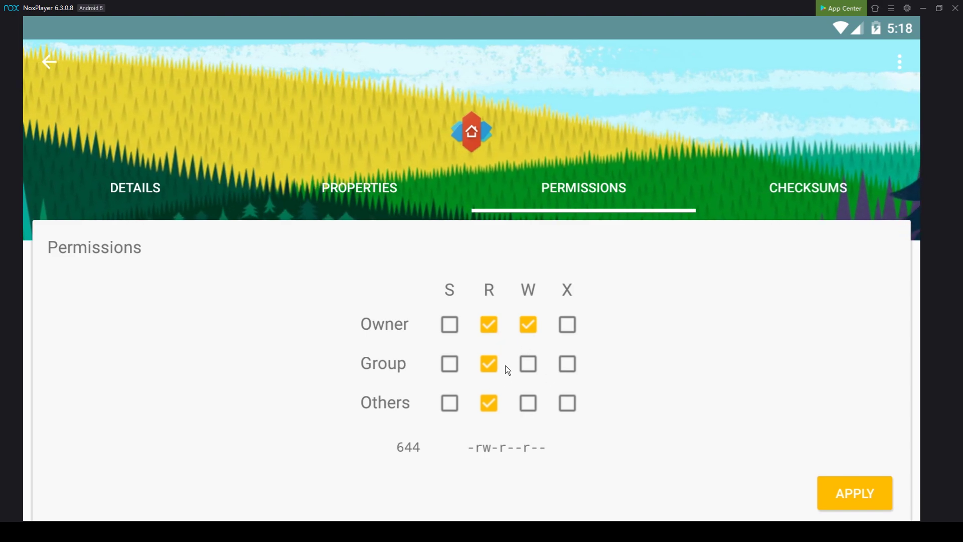
{"action": "left_click", "coordinate": [840, 485]}
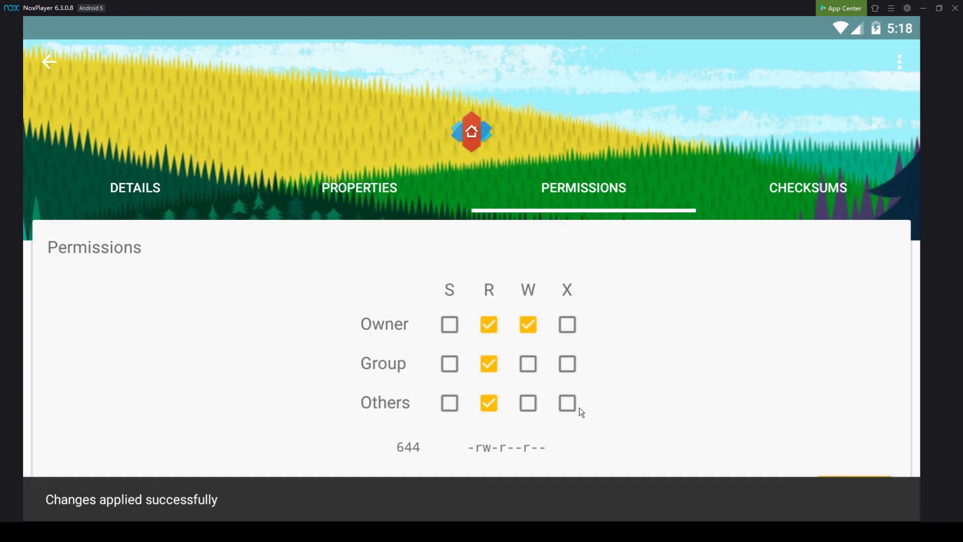
{"action": "left_click", "coordinate": [47, 64]}
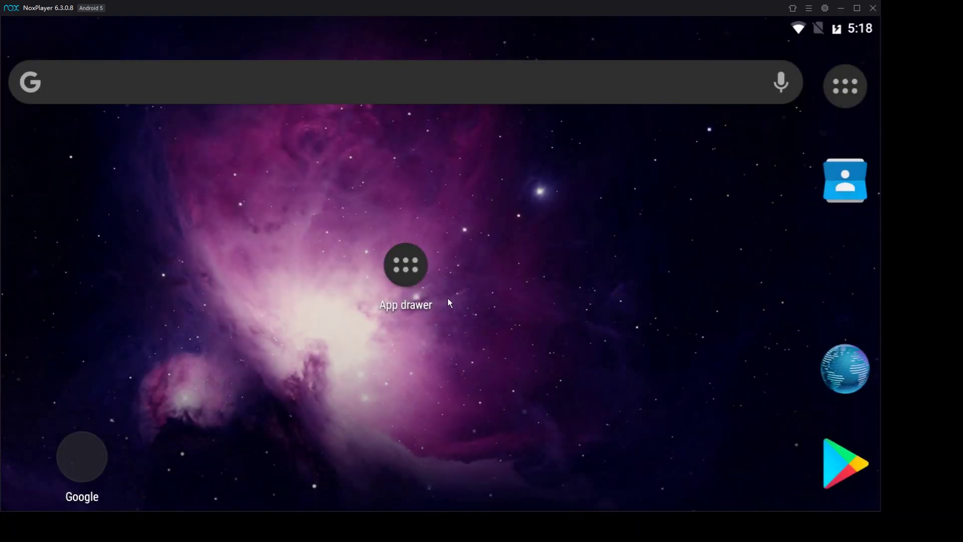
Step: Maximize the restarted emulator, then open and close Nova's app drawer and app search panel
{"action": "left_click", "coordinate": [857, 8]}
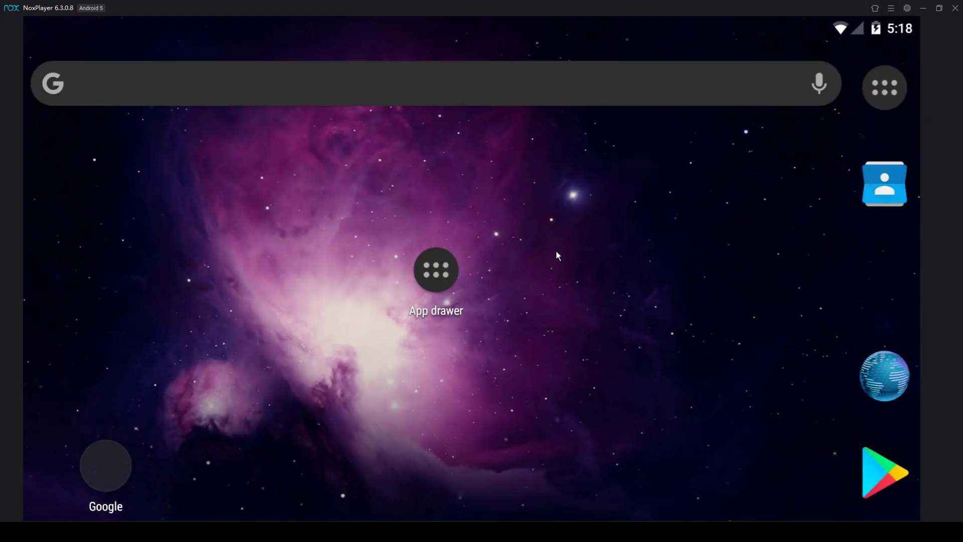
{"action": "left_click", "coordinate": [437, 264]}
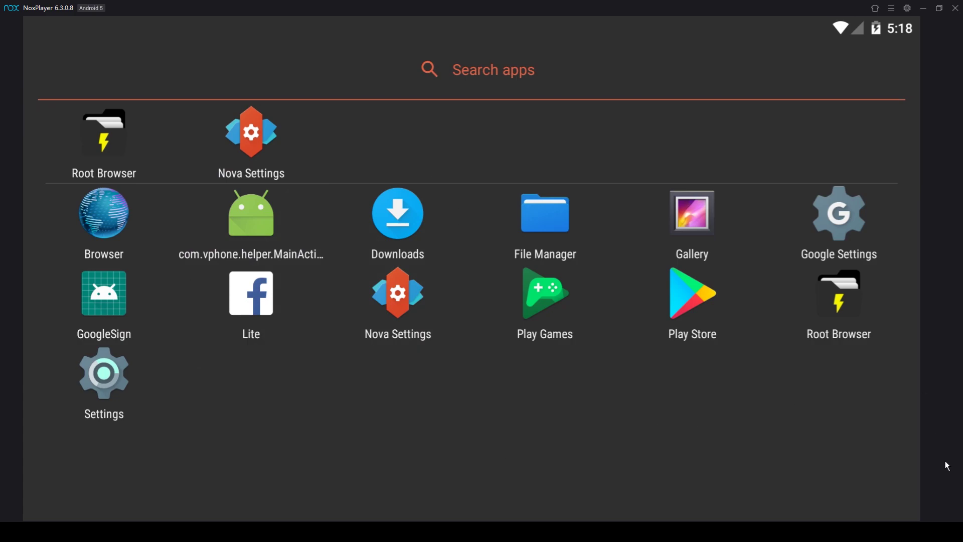
{"action": "key", "text": "Escape"}
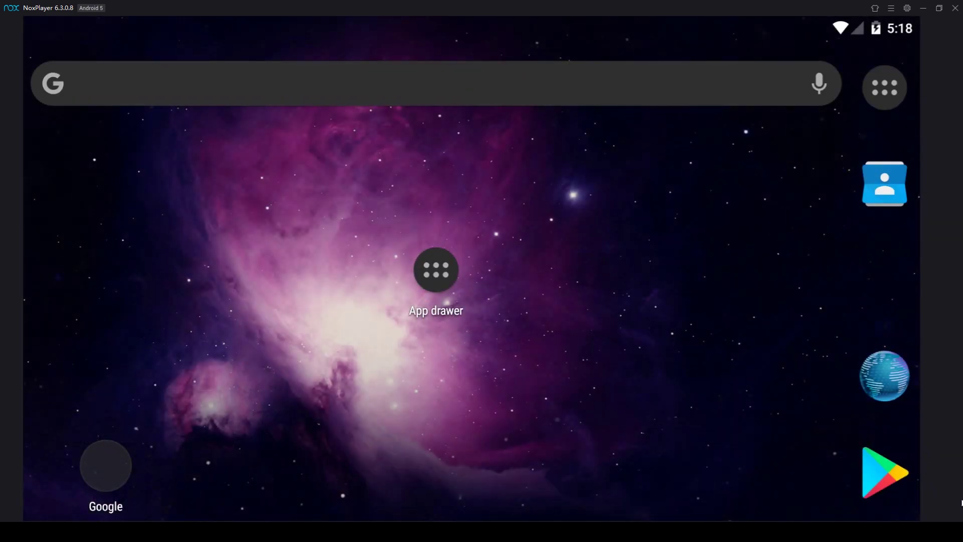
{"action": "key", "text": "ctrl+f"}
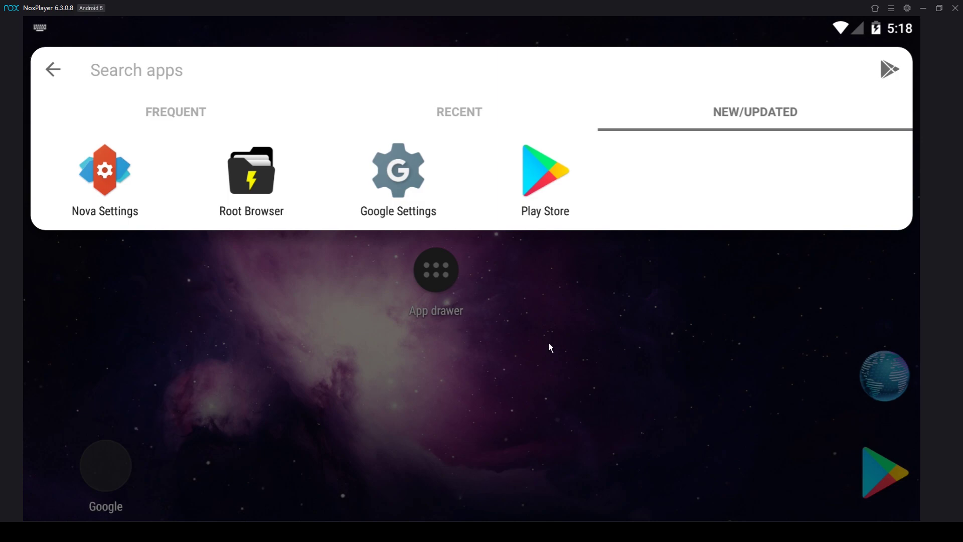
{"action": "left_click", "coordinate": [549, 344]}
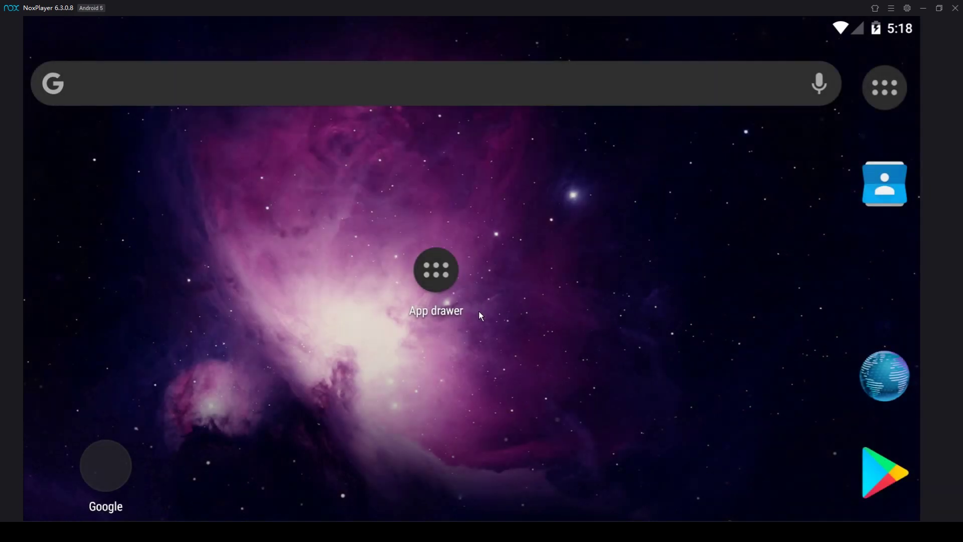